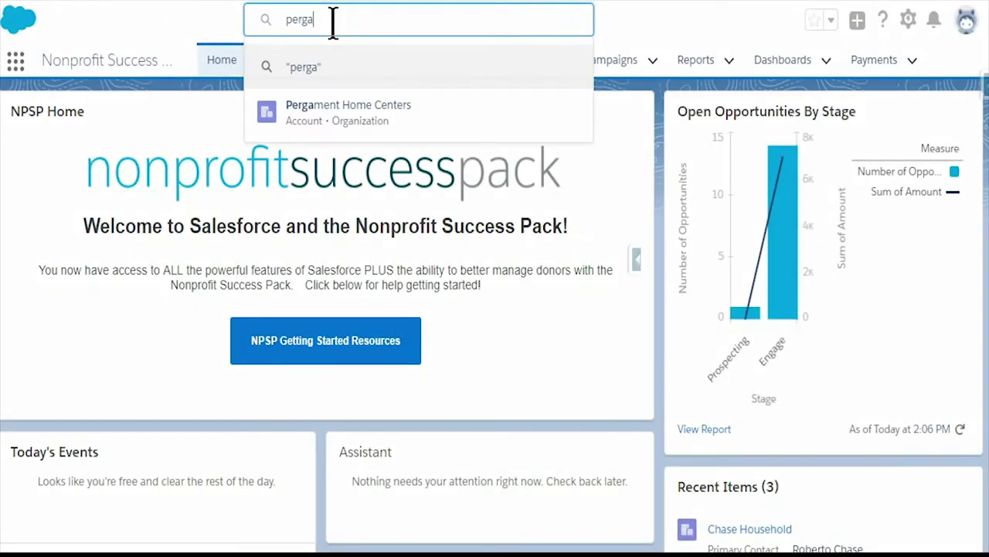
Step: Flag the Pergament Home Centers account as a Matching Gift Company and save it
click(365, 107)
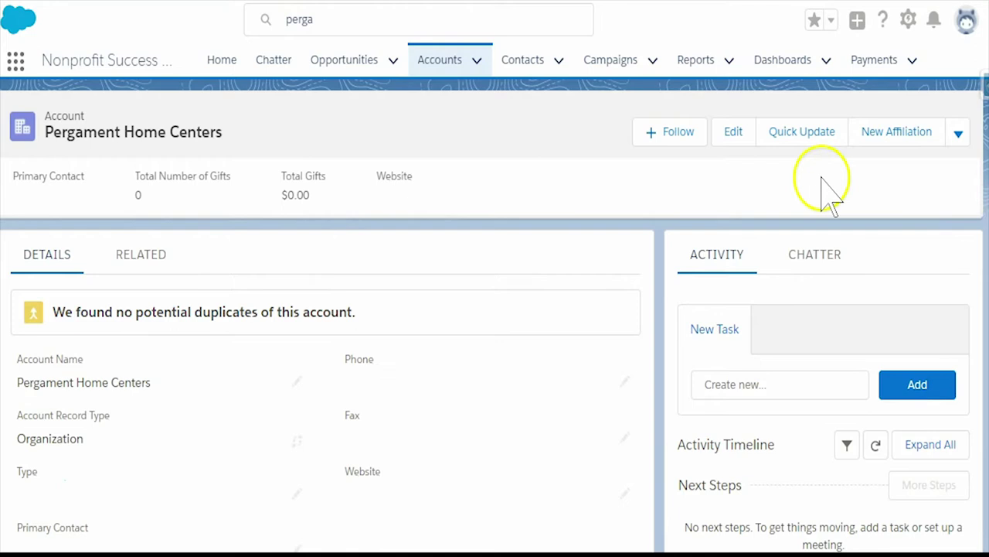
click(749, 135)
click(206, 249)
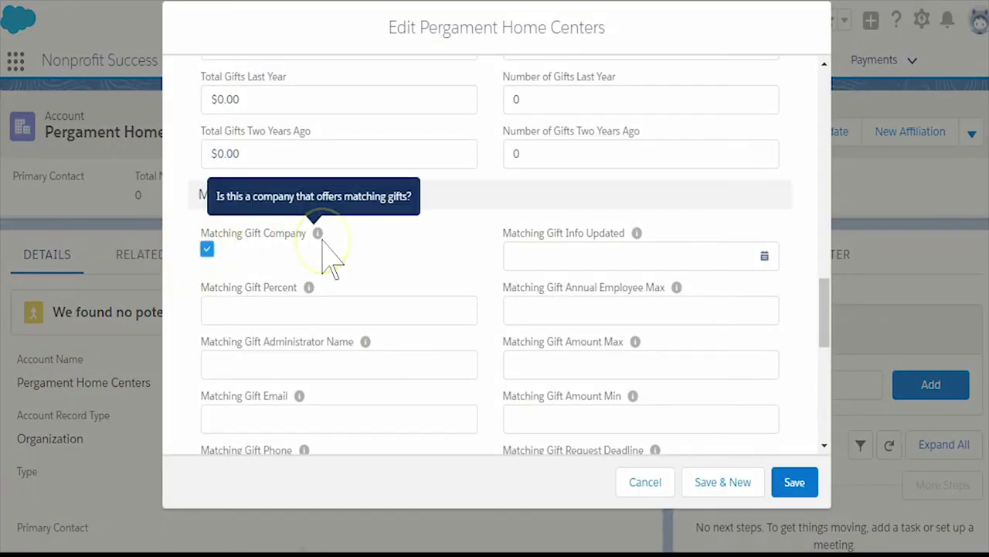
click(796, 482)
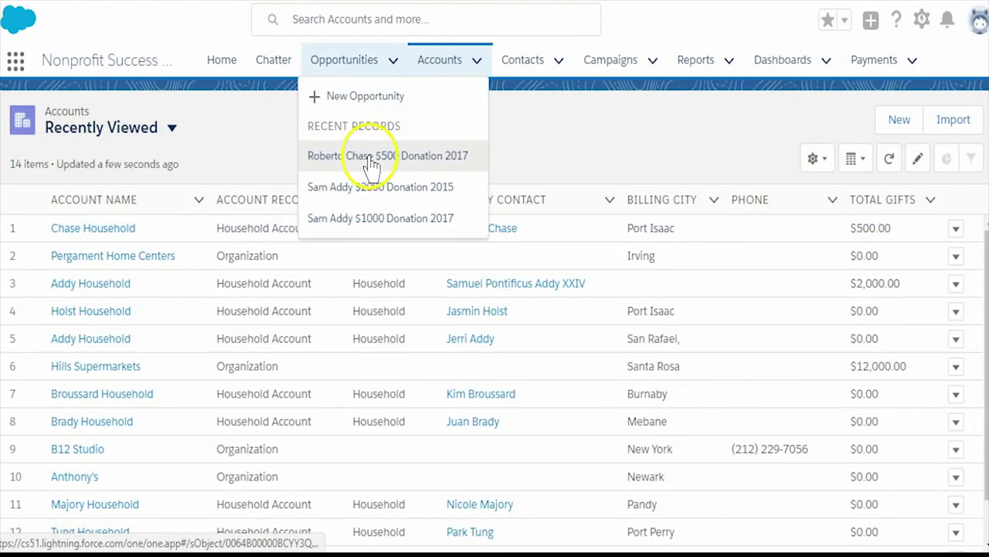
Step: On the contact's $50 Donation 2017, set Matching Gift Account to Pergament Home Centers and status to Submitted
click(364, 157)
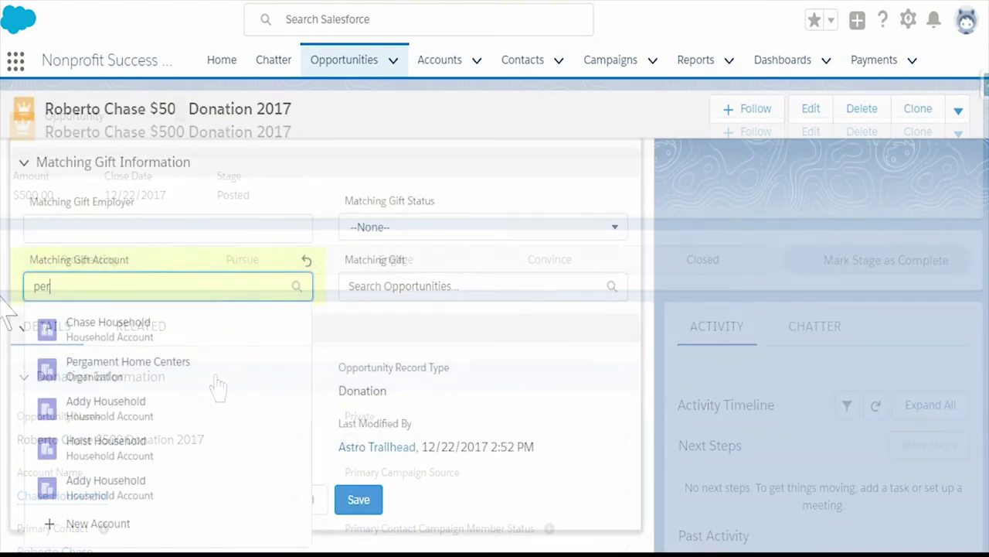
text(g)
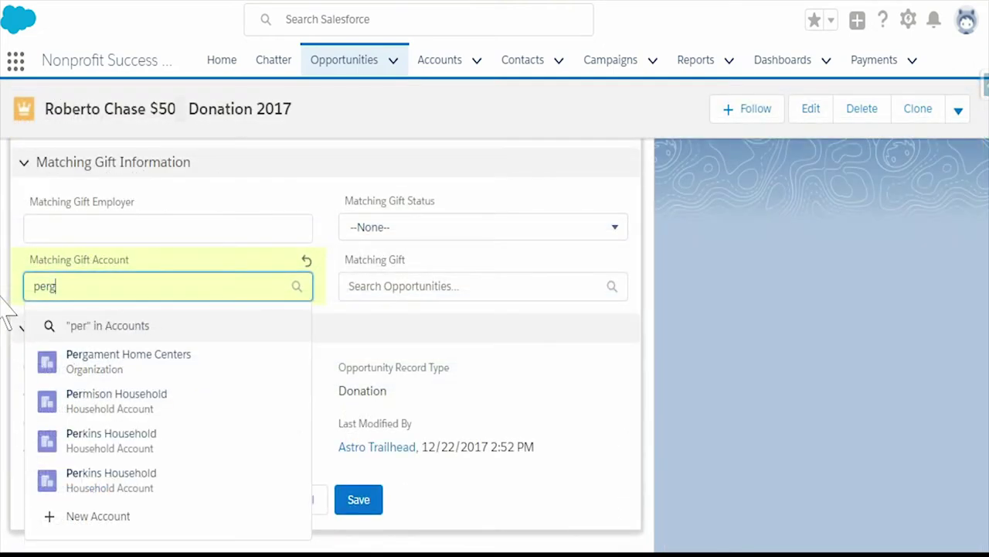
click(113, 360)
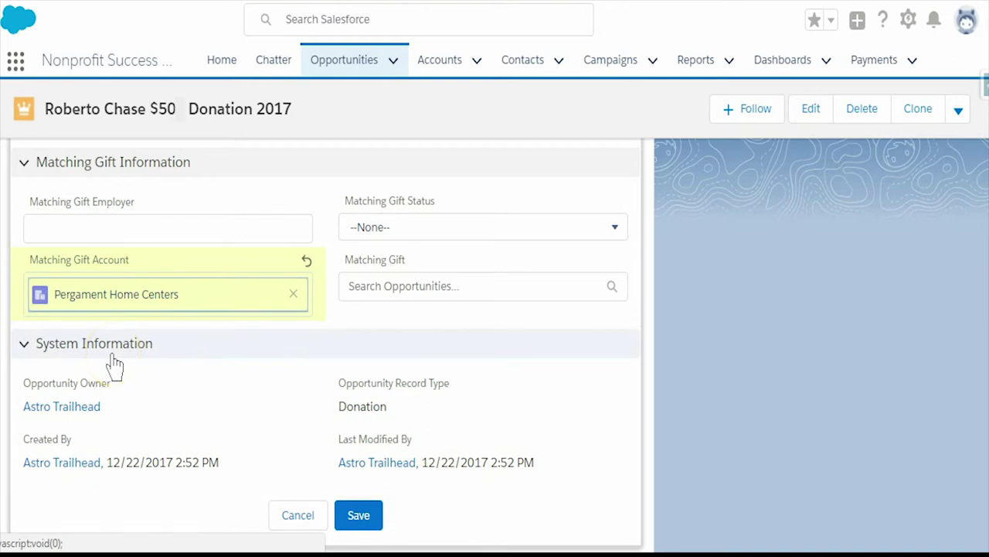
click(135, 348)
click(148, 341)
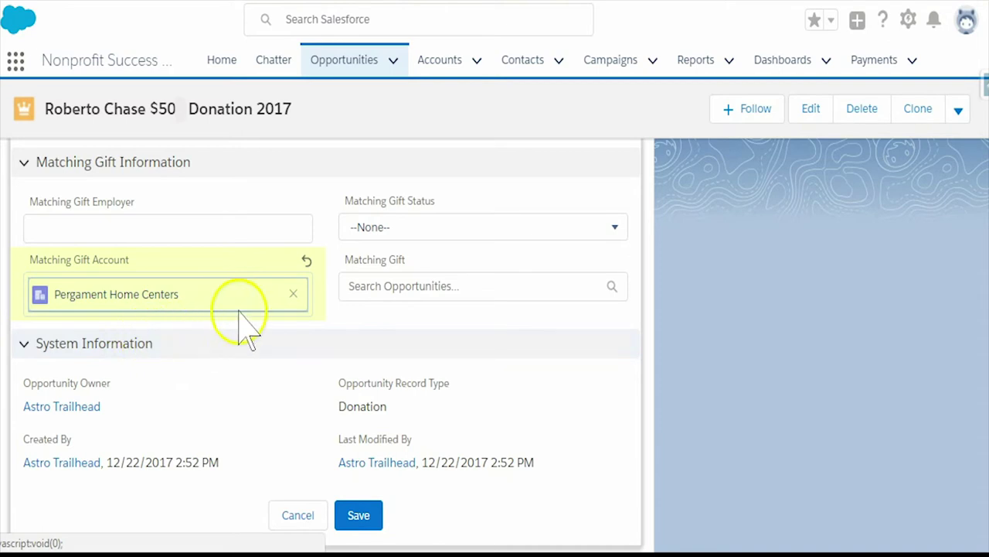
click(426, 228)
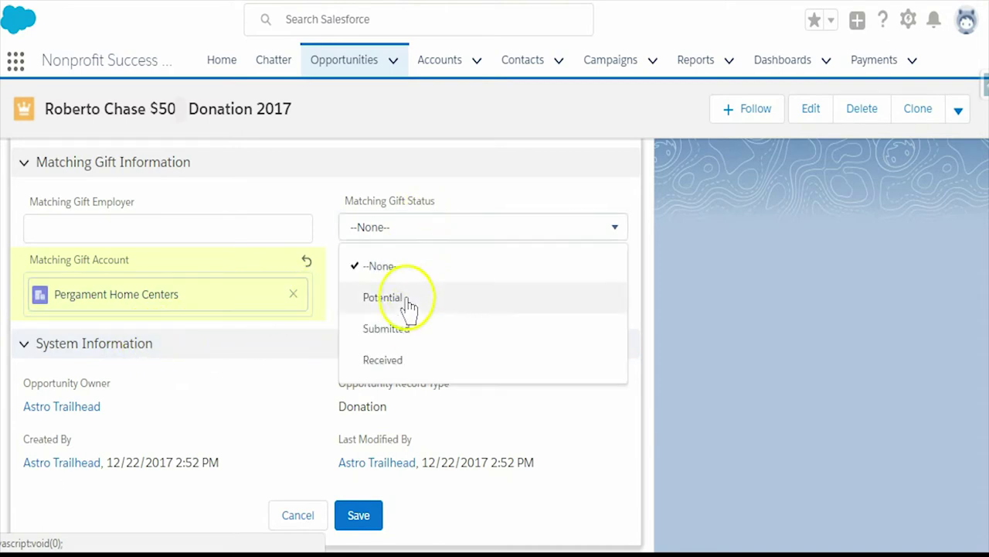
click(409, 330)
click(360, 520)
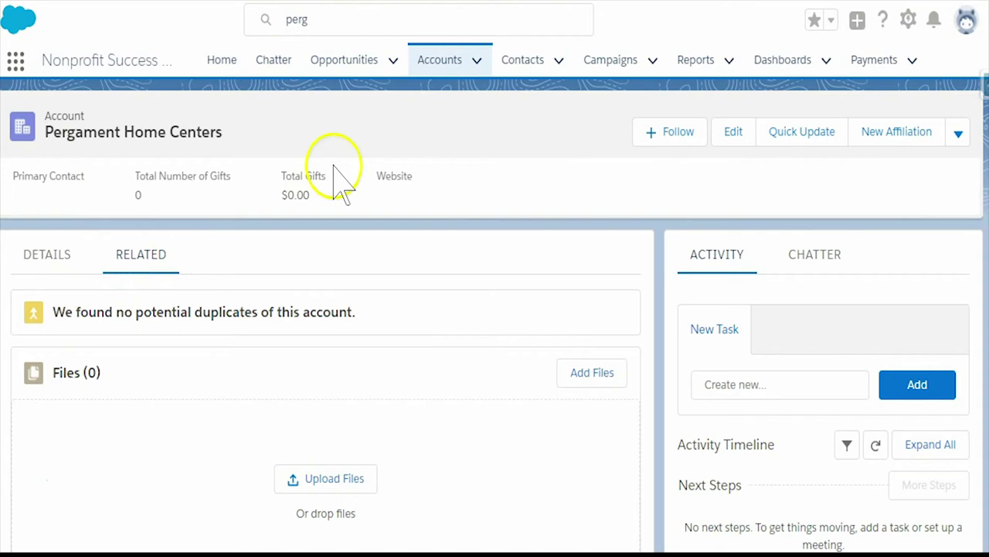
Step: Start a new Matching Gift record-type opportunity from the account's Opportunities list
scroll(340, 182, down, 5)
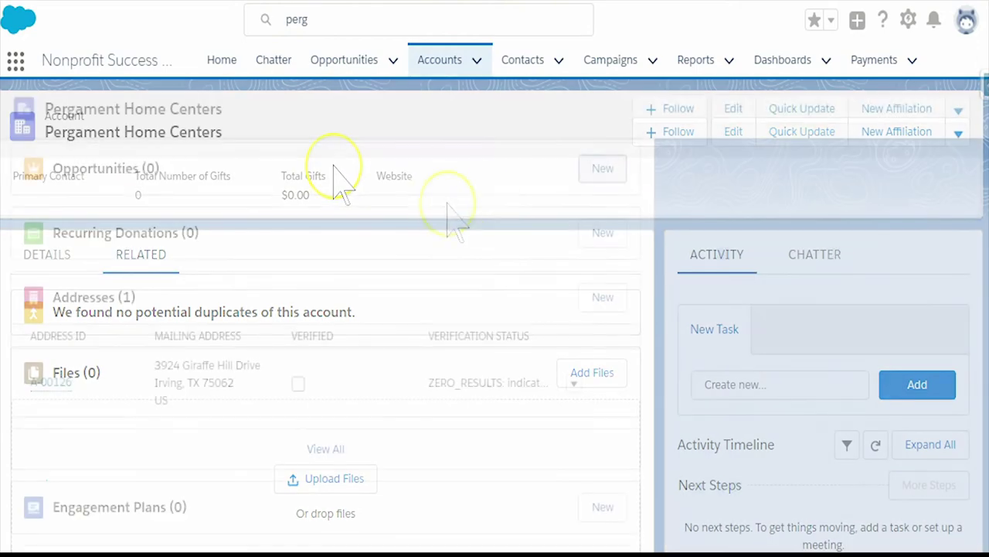
click(602, 168)
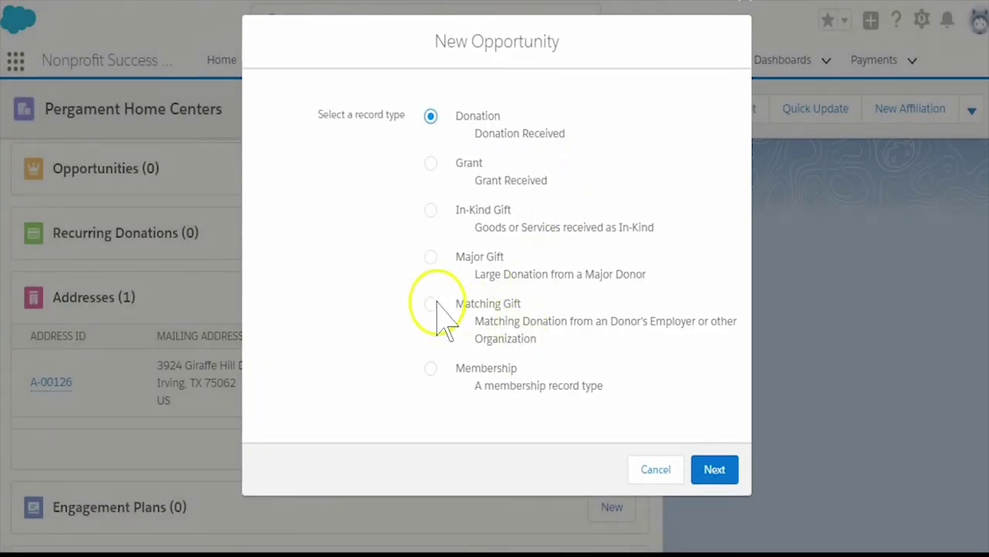
click(432, 304)
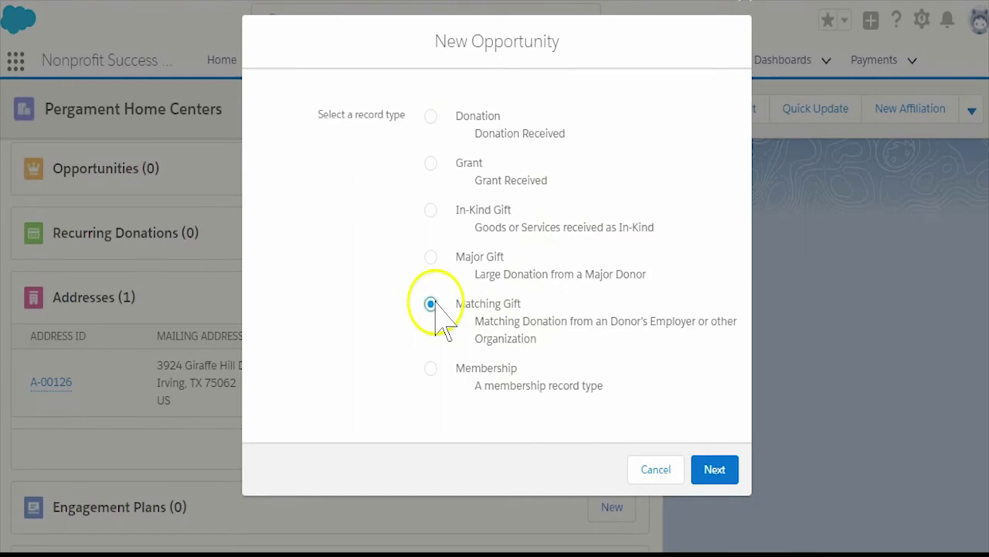
click(704, 471)
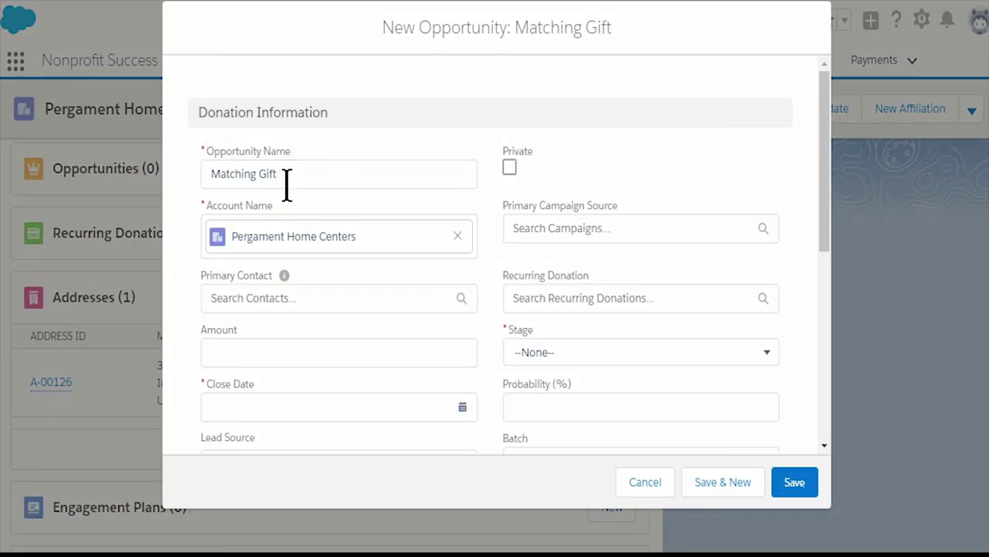
Step: Enter amount 75 and close date 12/22/2017, then save the Matching Gift opportunity
click(321, 352)
text(75)
click(340, 407)
click(318, 371)
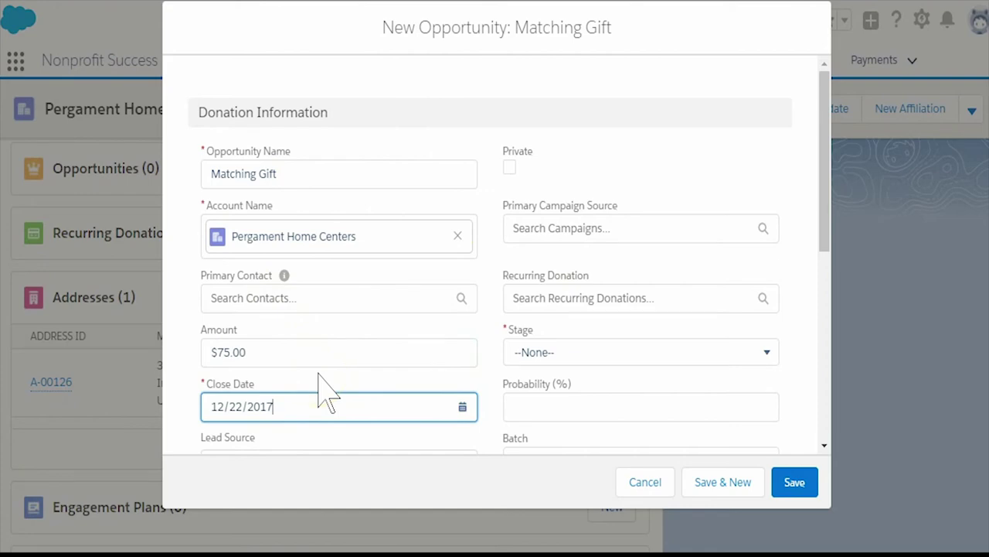
click(796, 480)
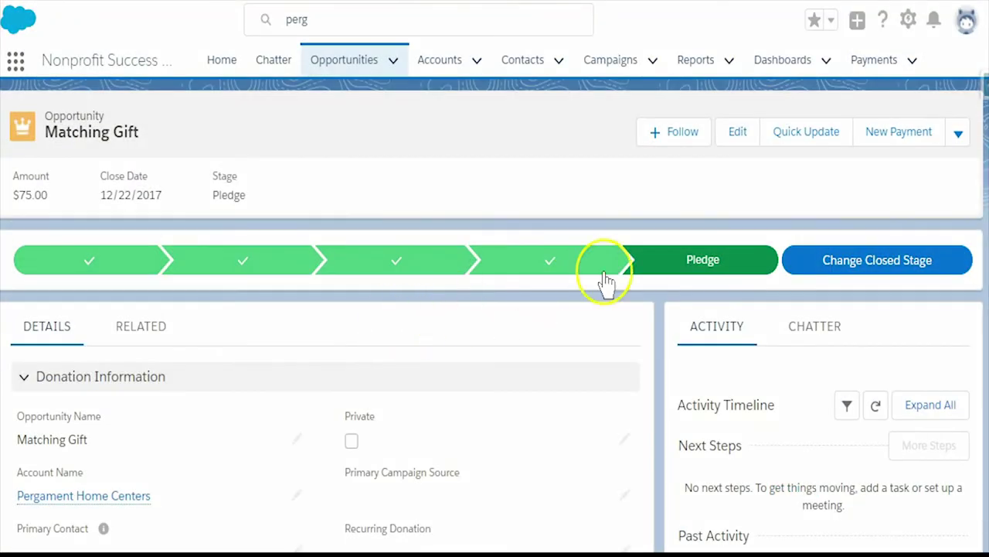
Step: Use Find Matched Gifts to select the first contact's donation toward the $75 match
click(958, 134)
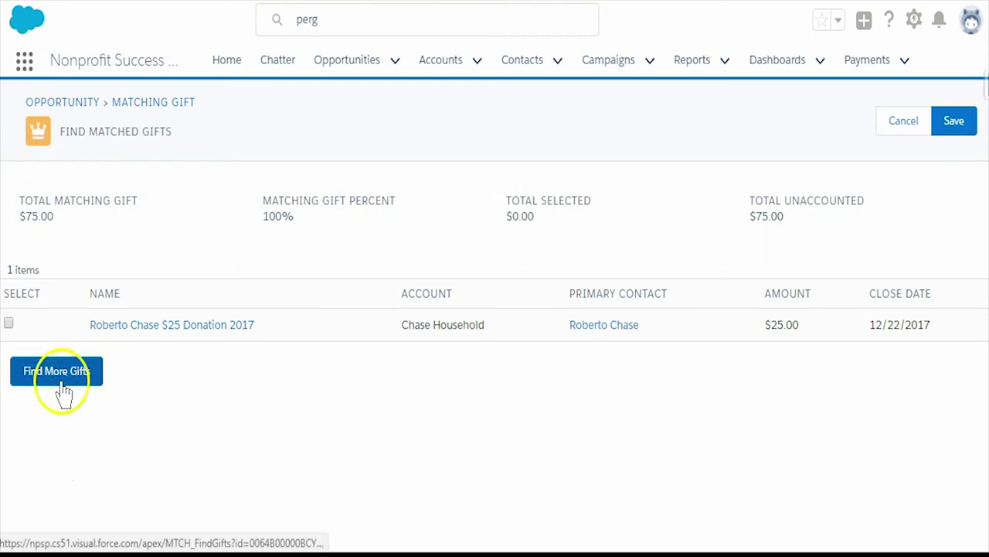
click(9, 323)
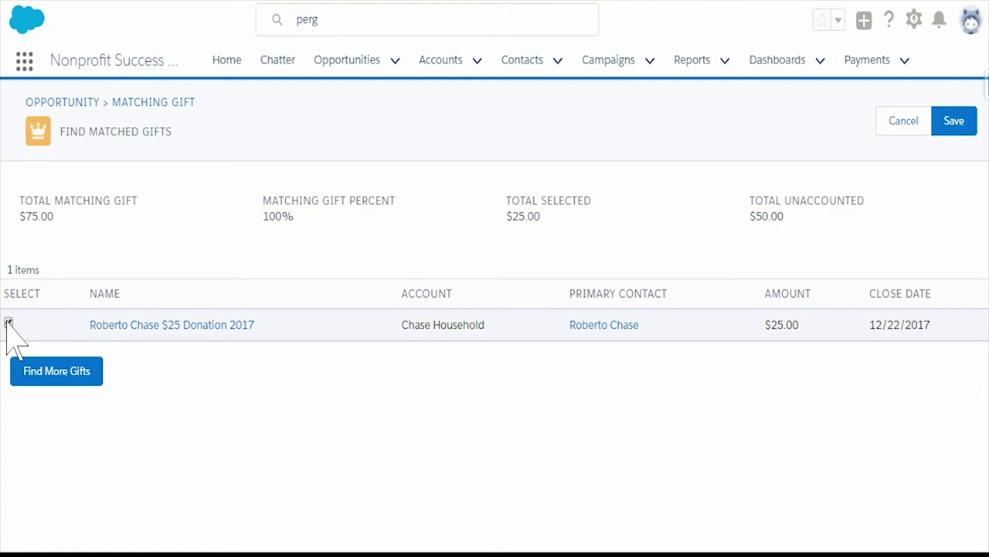
Step: Search for the second contact's $25 gift, select it, and save both matched gifts
click(68, 370)
click(366, 394)
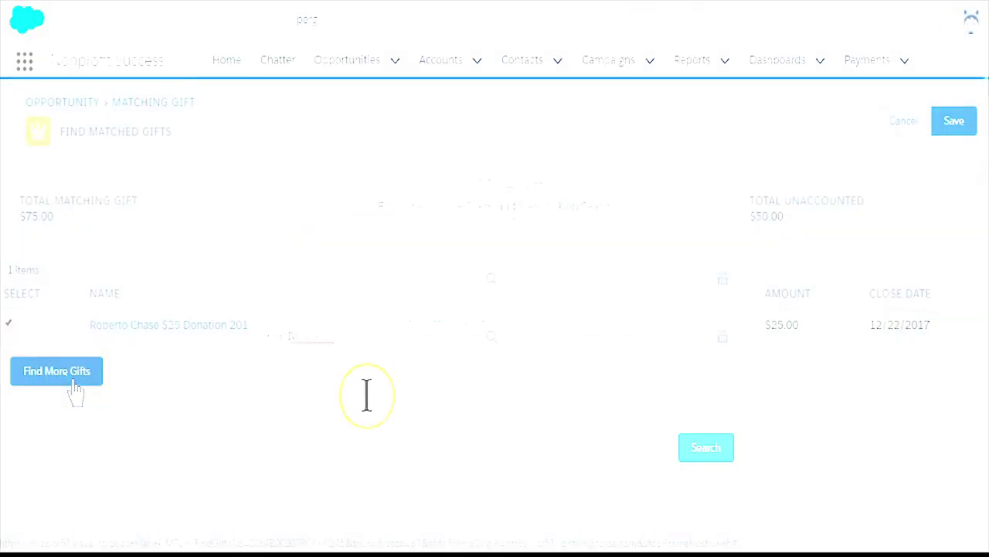
text(2)
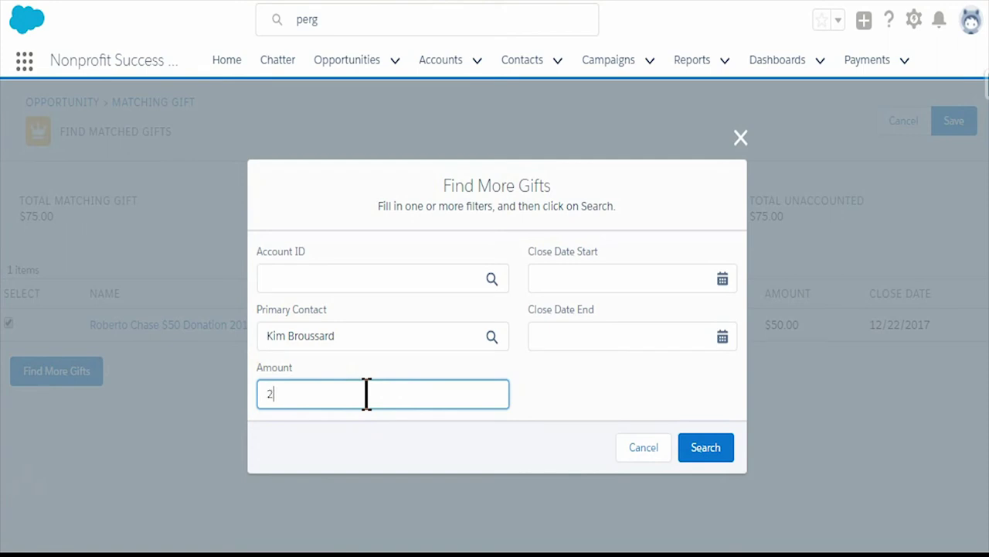
text(5)
click(710, 452)
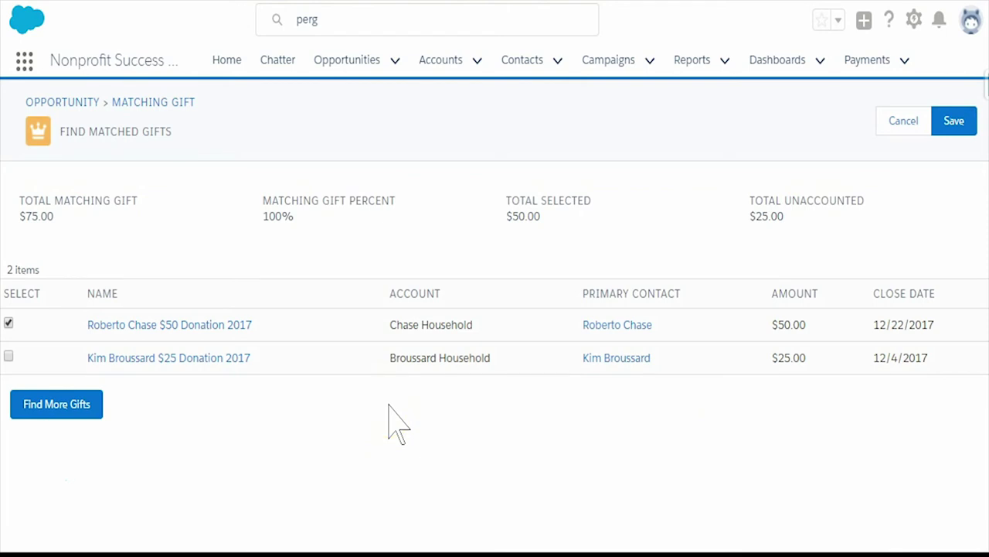
click(8, 355)
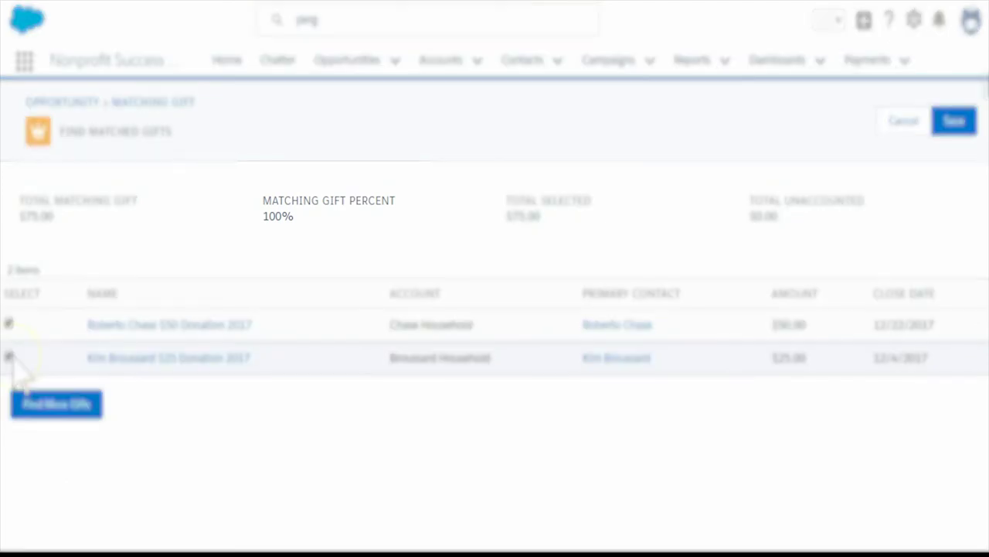
click(959, 121)
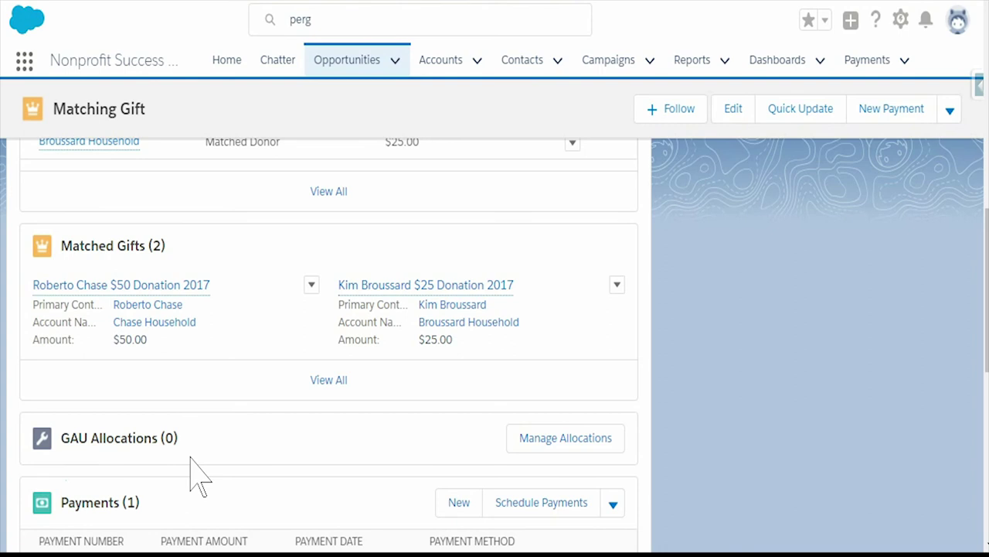
Step: Scroll up to review the Matching Gift's matched gifts and partial soft credits
scroll(266, 391, up, 3)
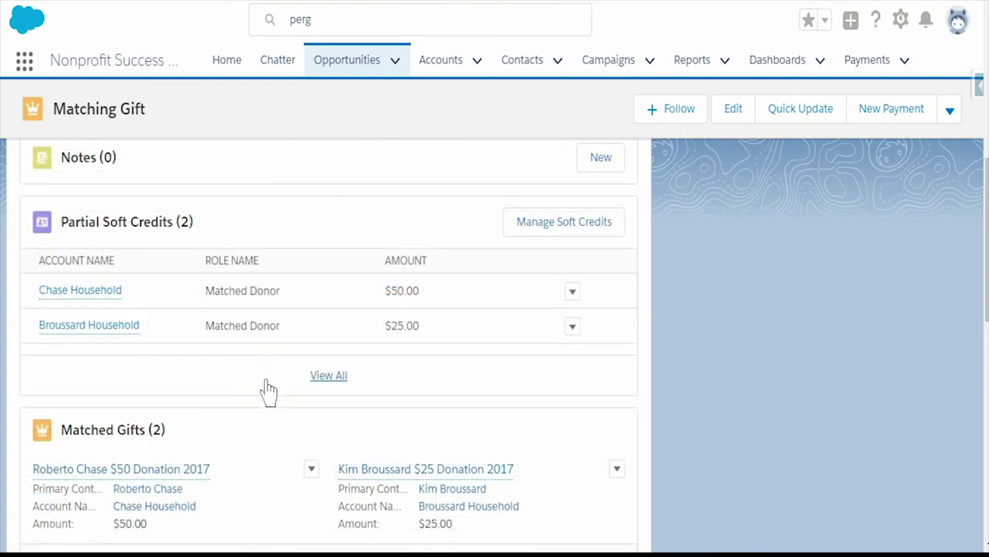